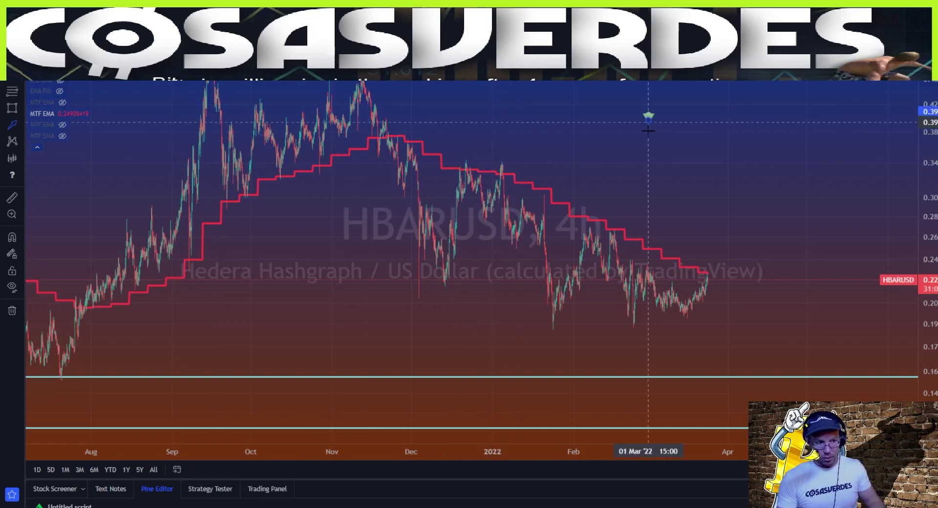
- Draw a yellow rectangle marking the resistance zone at the February highs near 0.26, extending past the current price
mouse_move(648, 120)
mouse_down()
mouse_move(658, 251)
mouse_move(759, 248)
mouse_move(735, 286)
mouse_move(706, 276)
mouse_move(737, 255)
mouse_move(775, 293)
mouse_move(778, 245)
mouse_move(784, 272)
mouse_move(812, 268)
mouse_move(608, 230)
mouse_move(838, 245)
mouse_up()
key(Delete)
click(13, 109)
click(824, 275)
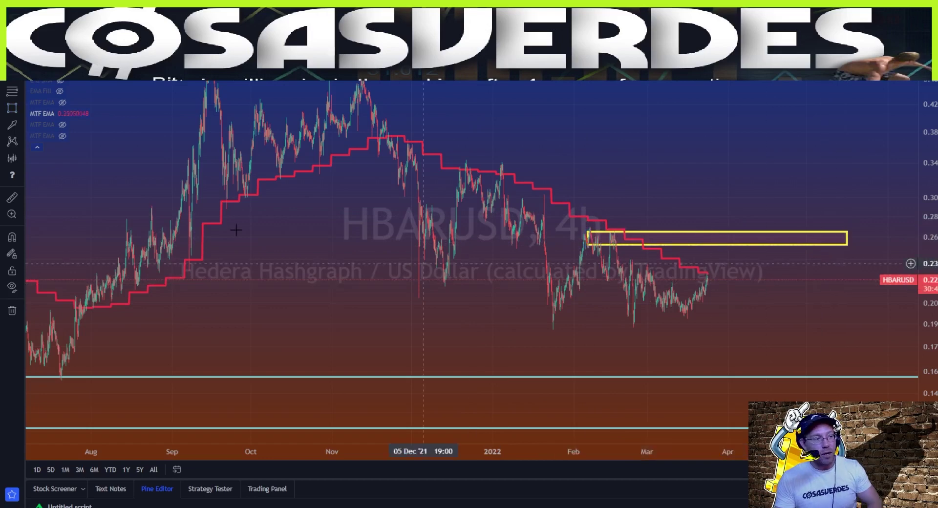
click(11, 125)
drag(400, 317, 73, 128)
click(128, 163)
key(Delete)
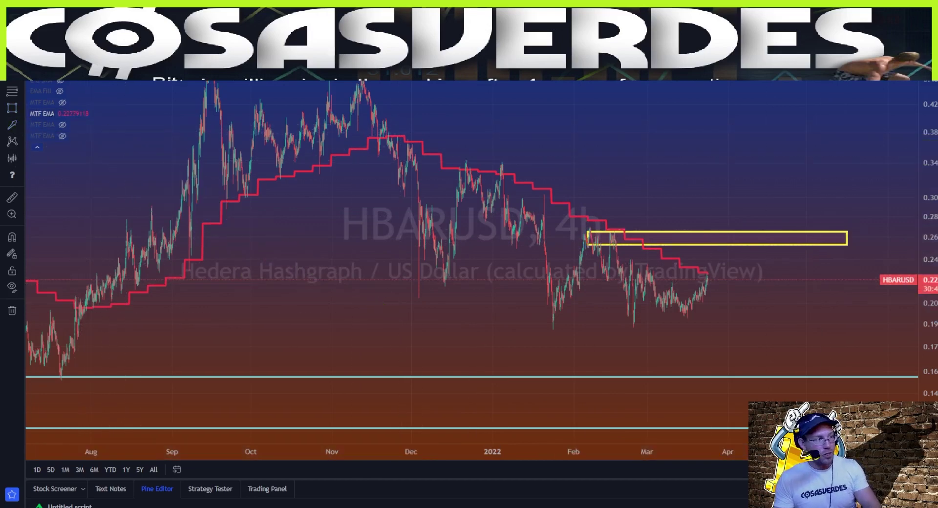
- Search the indicator library for "mtf"
key(slash)
text(mtf)
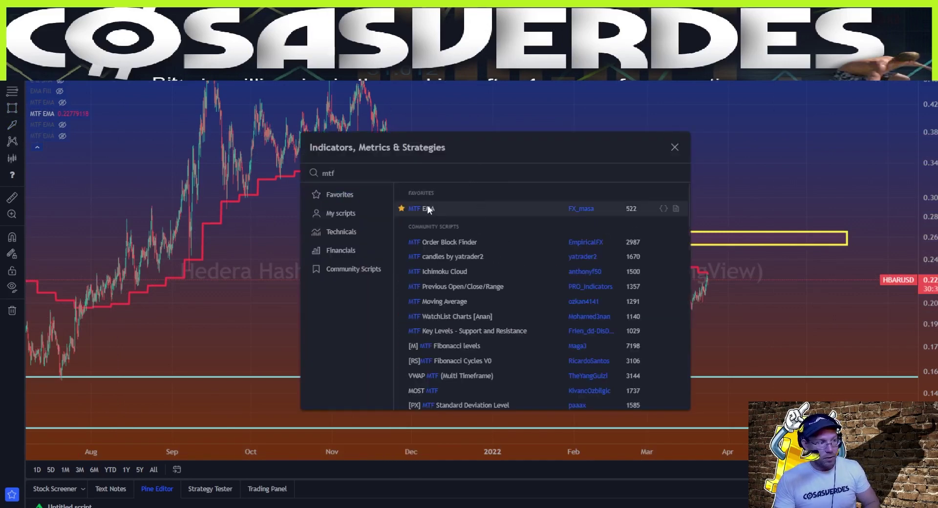
click(675, 147)
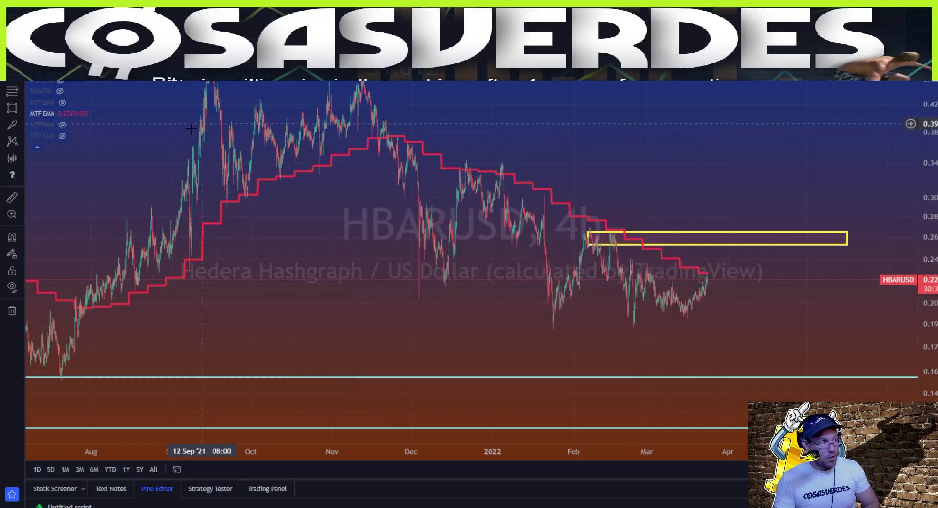
- Check the timeframe and EMA period inputs of the visible MTF EMA indicator
click(75, 113)
click(426, 212)
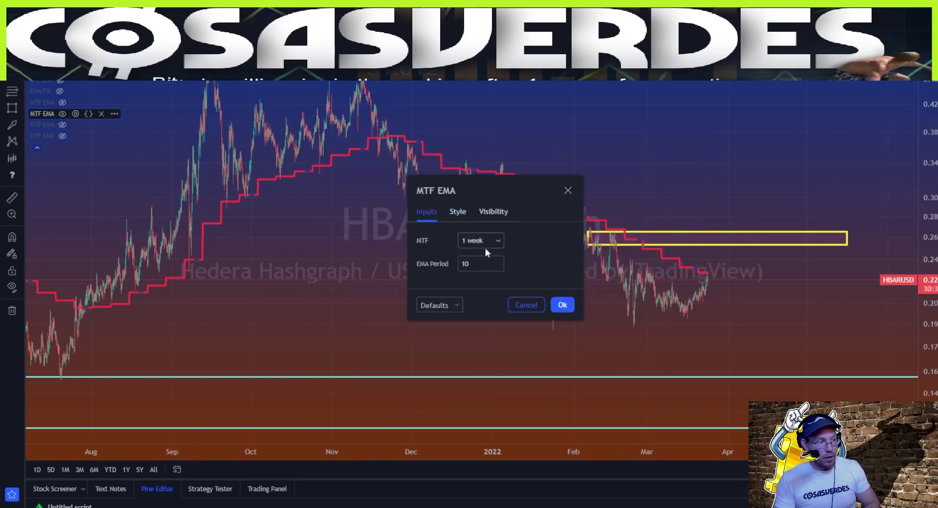
click(479, 240)
click(474, 428)
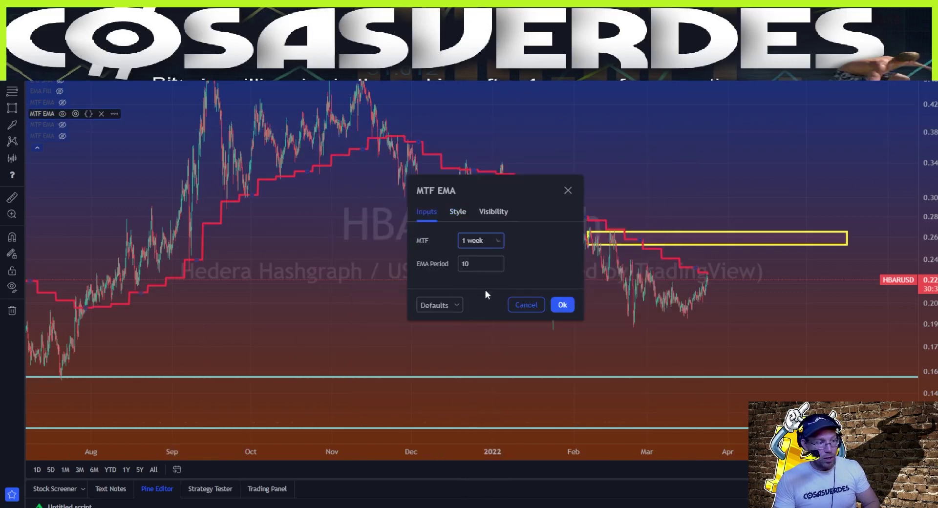
- Try a lower opacity for the red MTF EMA line in its style settings
click(458, 212)
click(477, 243)
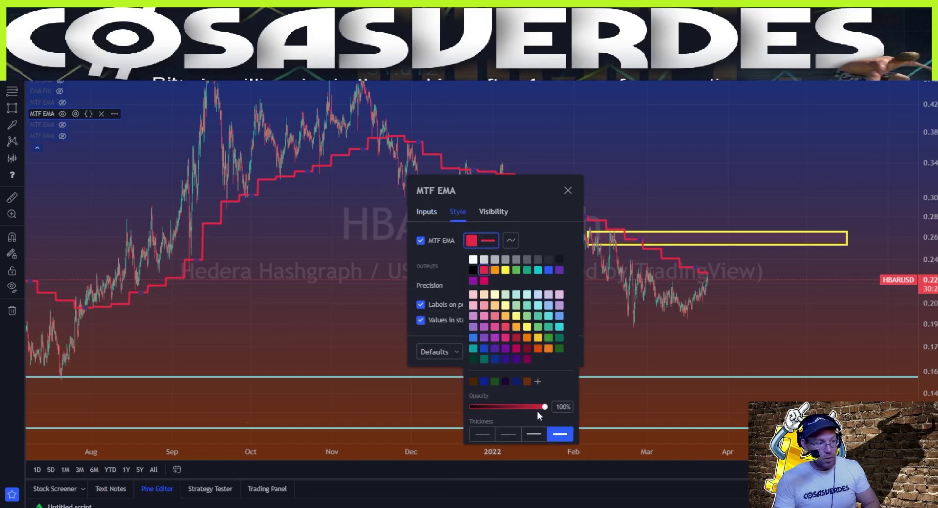
drag(544, 406, 476, 406)
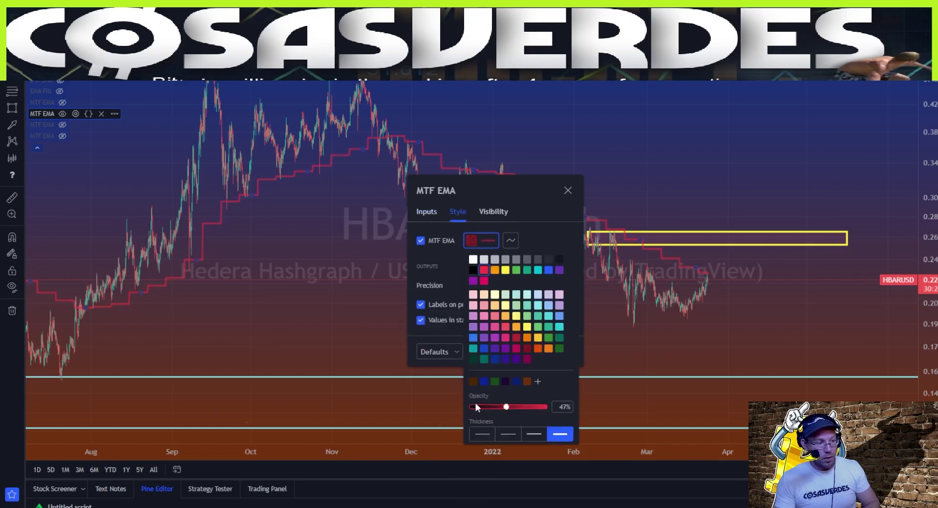
click(531, 217)
click(566, 354)
- Switch the HBARUSD chart to the 5-minute interval and look over the latest price action below the MTF EMA
drag(708, 318, 735, 315)
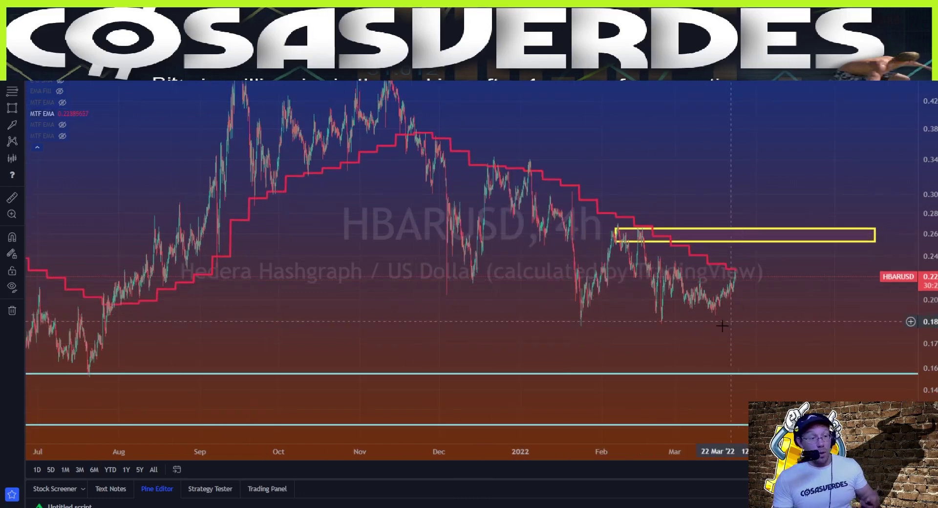
click(128, 41)
drag(928, 381, 928, 213)
drag(775, 322, 748, 270)
scroll(749, 271, down, 5)
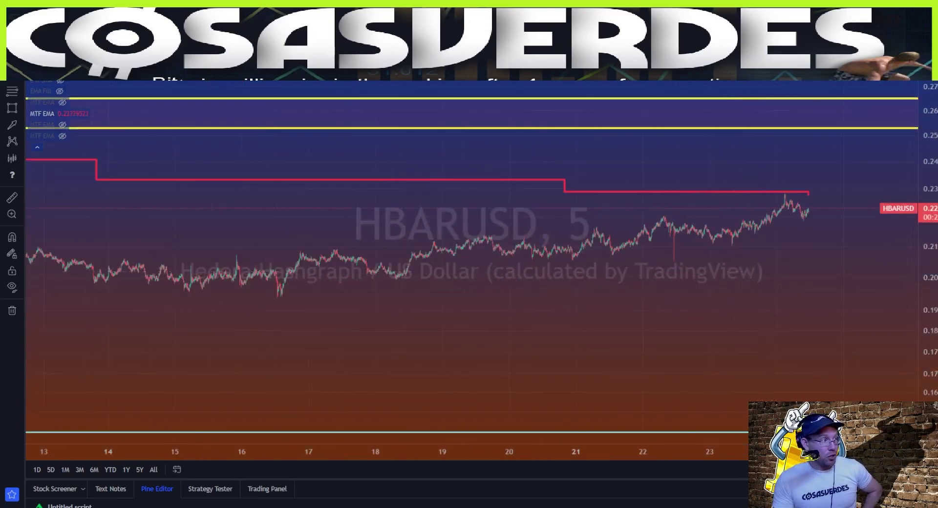
- Set the chart interval to 1 hour
text(1h)
key(Return)
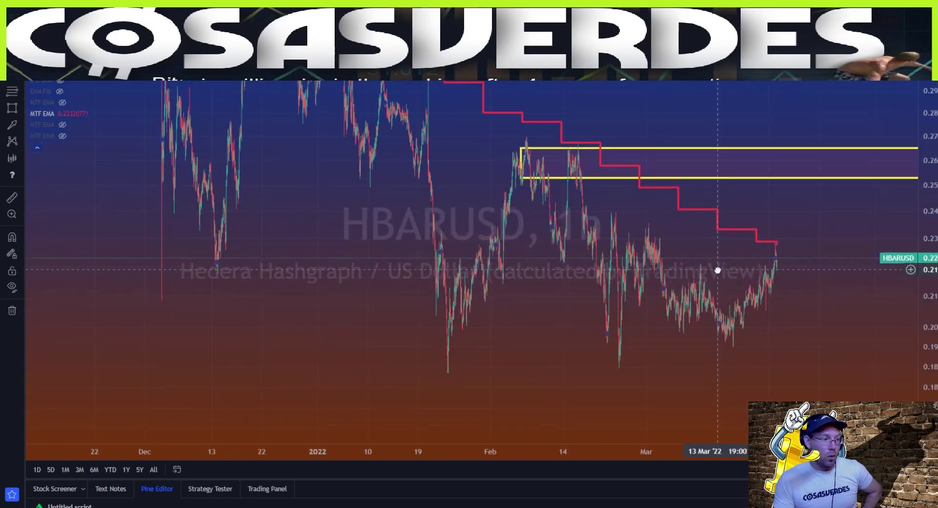
scroll(717, 270, up, 5)
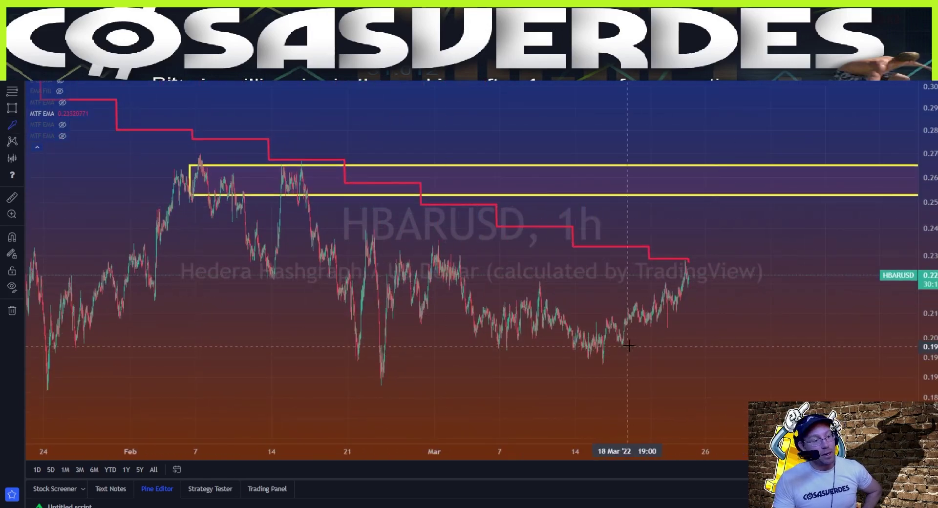
- Draw a large green arrow from the mid-March low up to the latest price peak under the MTF EMA
click(595, 361)
click(683, 259)
scroll(683, 274, up, 5)
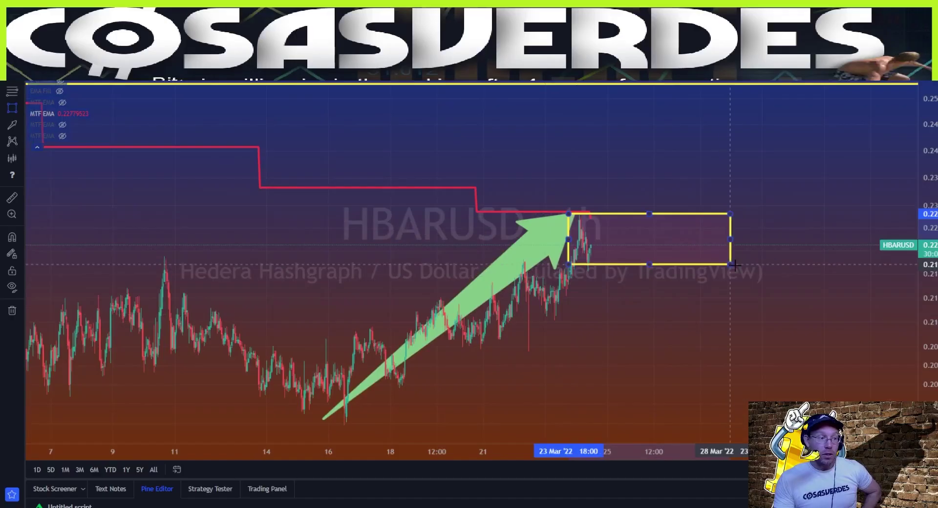
- Box the latest price action from 23 to 28 March, extend the rectangle above the MTF EMA, and shift the green arrow left of it
mouse_move(730, 267)
mouse_down()
mouse_move(741, 267)
mouse_move(699, 267)
mouse_move(727, 267)
mouse_up()
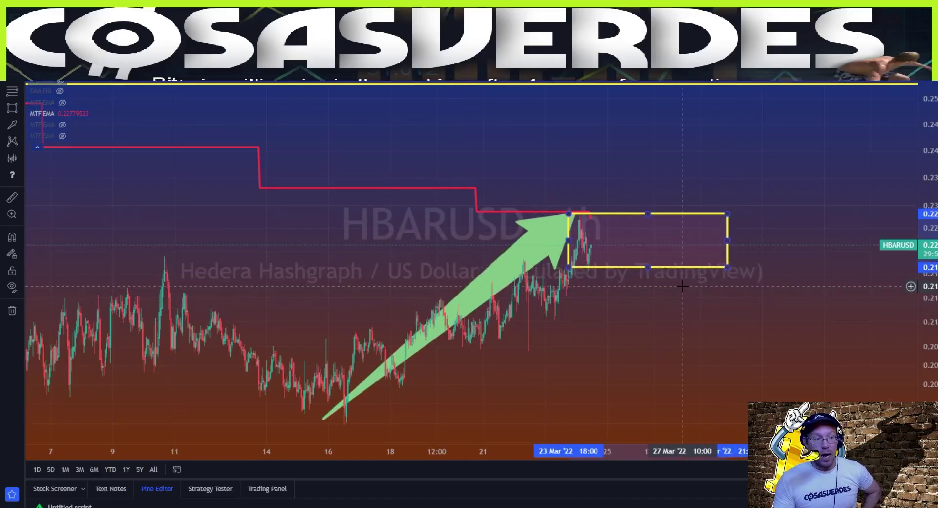
mouse_move(538, 242)
mouse_down()
mouse_move(534, 265)
mouse_move(489, 253)
mouse_up()
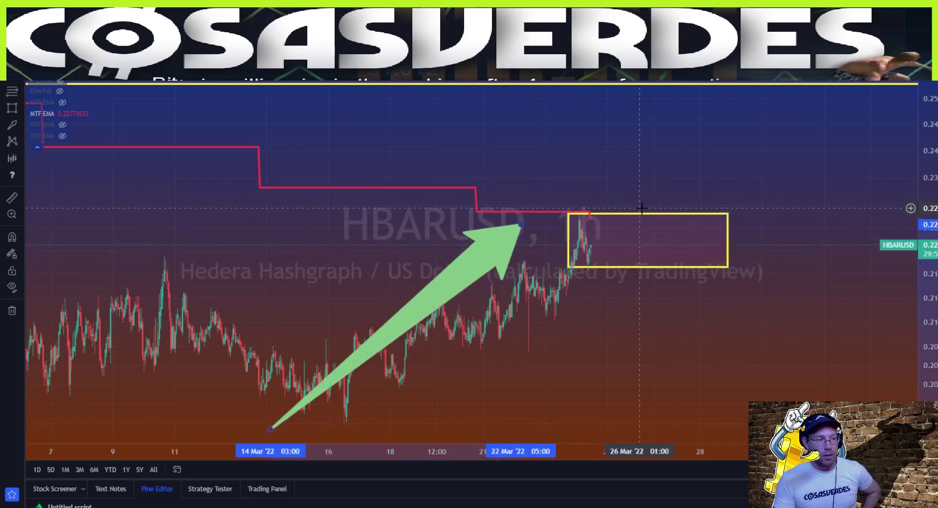
drag(648, 213, 644, 173)
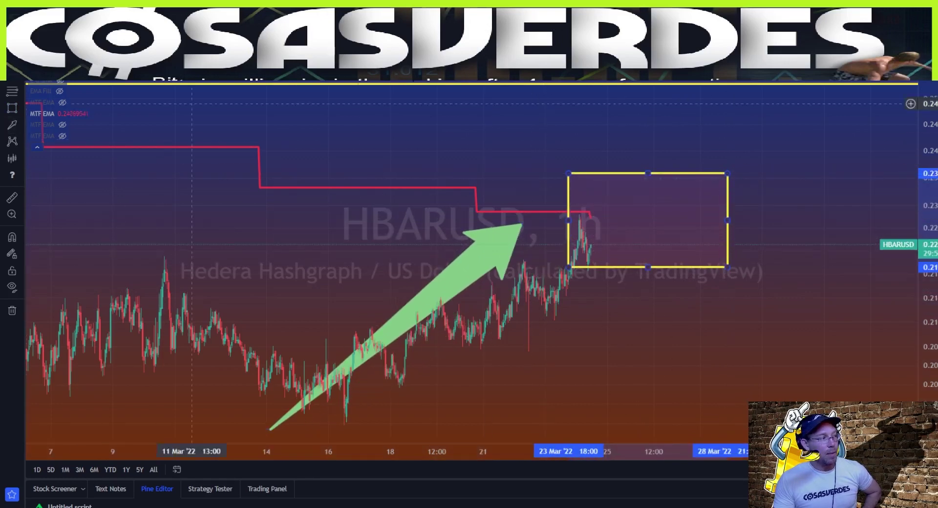
- Measure the price rise from the current HBARUSD level up to the yellow resistance zone
click(654, 66)
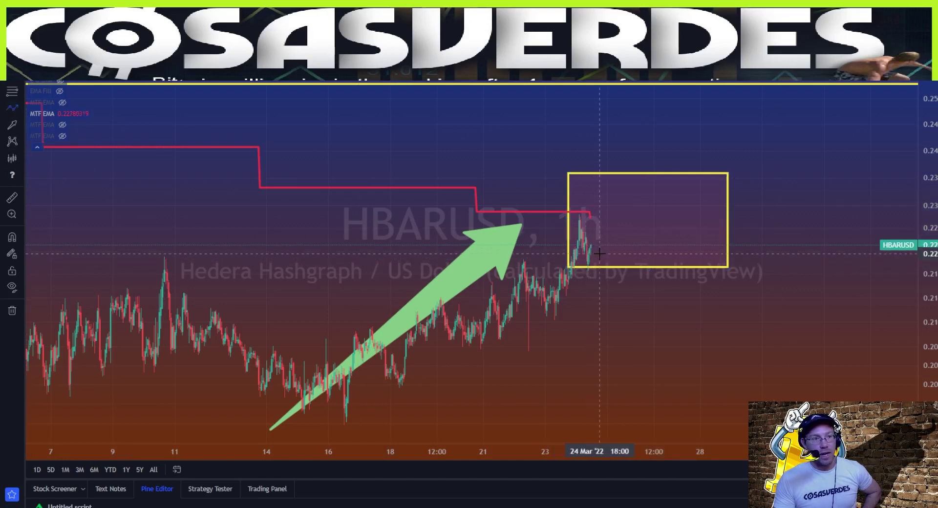
scroll(599, 253, down, 5)
drag(765, 126, 702, 248)
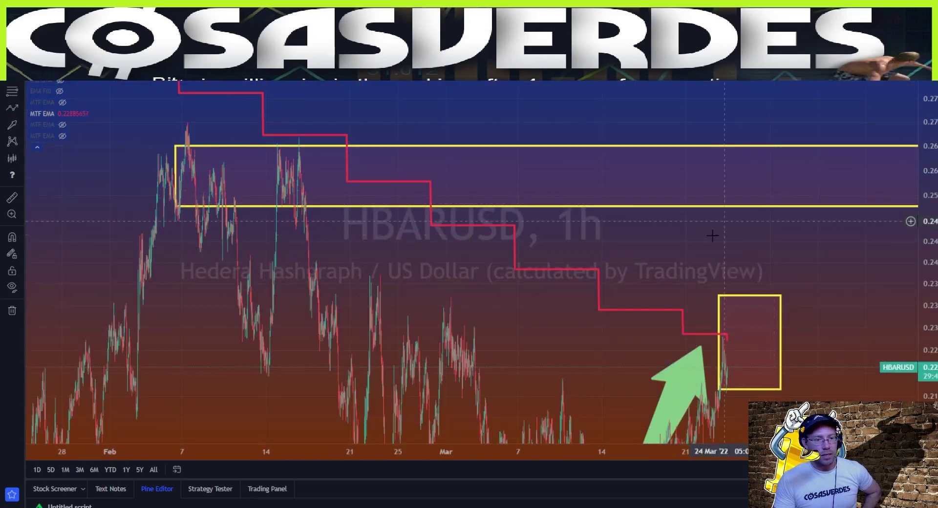
drag(678, 286, 671, 255)
drag(669, 210, 487, 346)
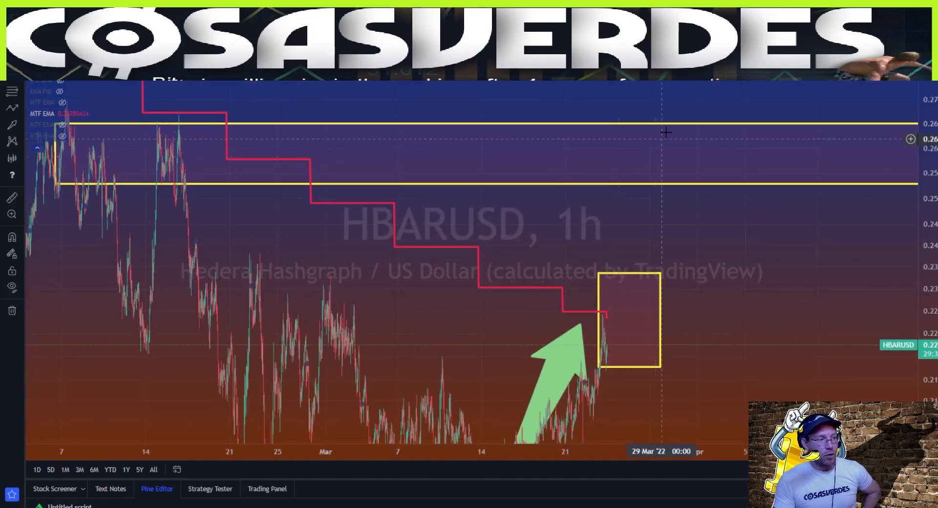
click(620, 346)
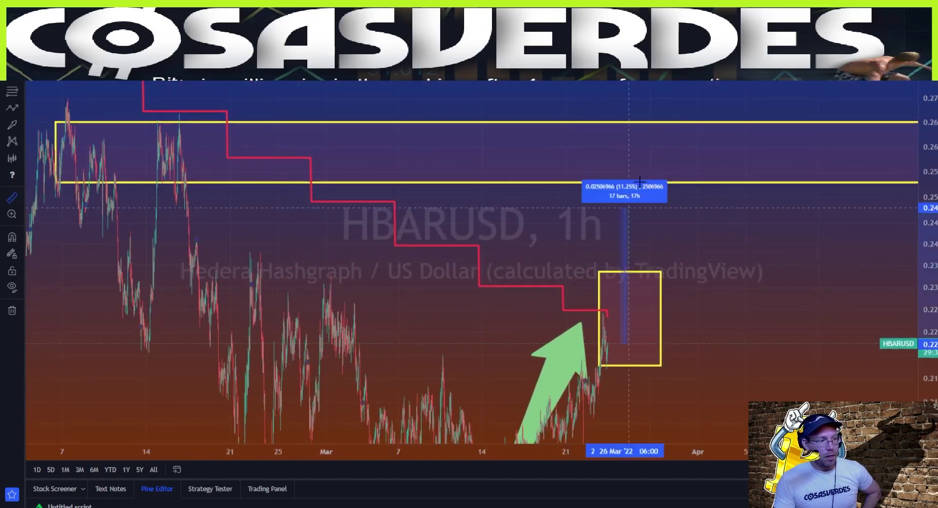
click(658, 150)
click(739, 246)
- Draw a white zigzag path from the current price sideways through the yellow box, breaking out beyond it, consolidating and rallying steeply
drag(743, 251, 906, 154)
drag(612, 266, 654, 247)
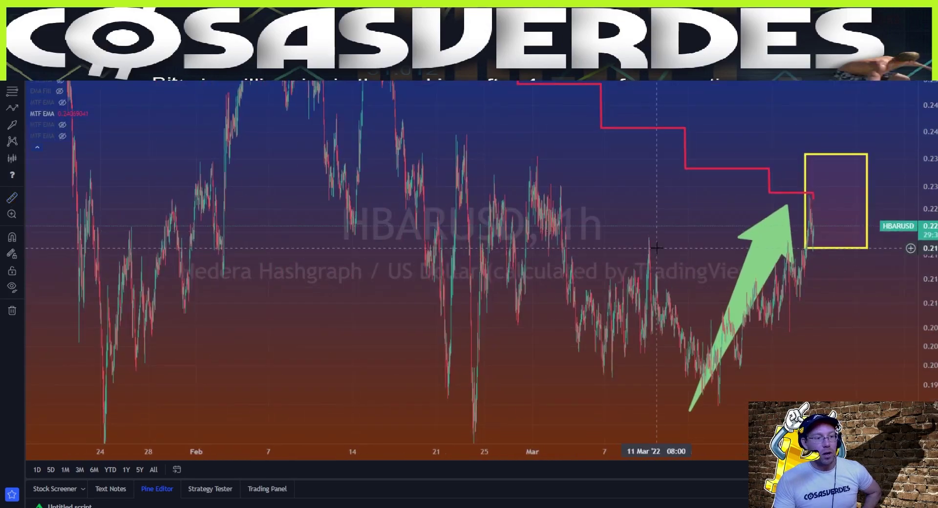
scroll(650, 245, up, 10)
drag(649, 315, 613, 342)
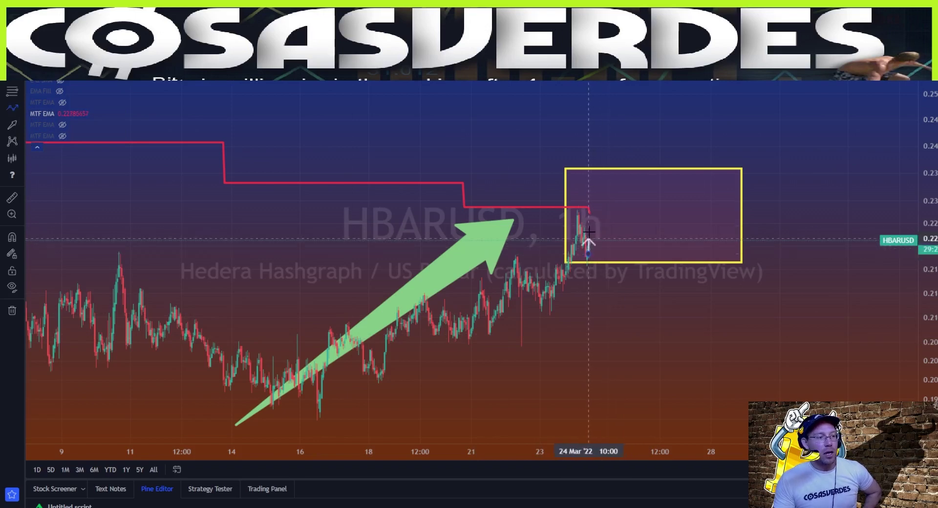
click(599, 208)
click(611, 231)
click(620, 188)
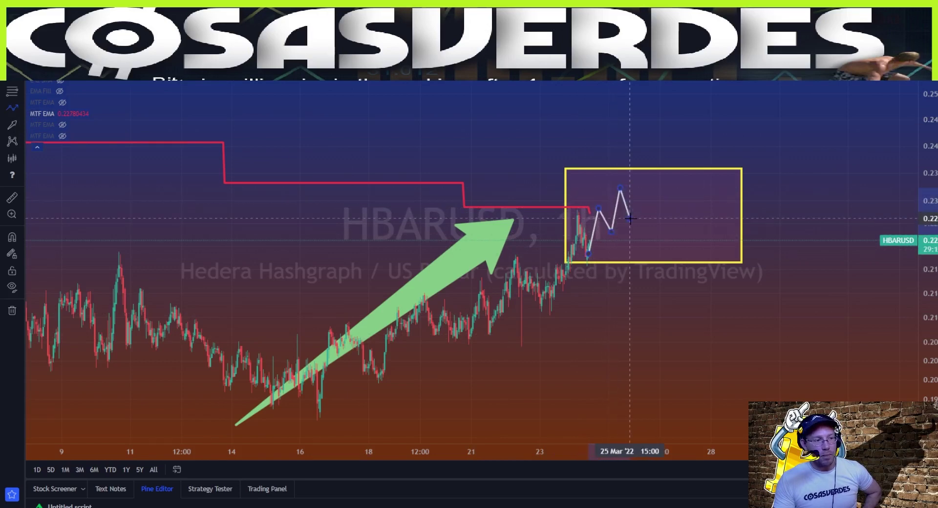
click(629, 219)
click(639, 207)
click(646, 238)
click(656, 221)
click(668, 252)
click(685, 221)
click(713, 249)
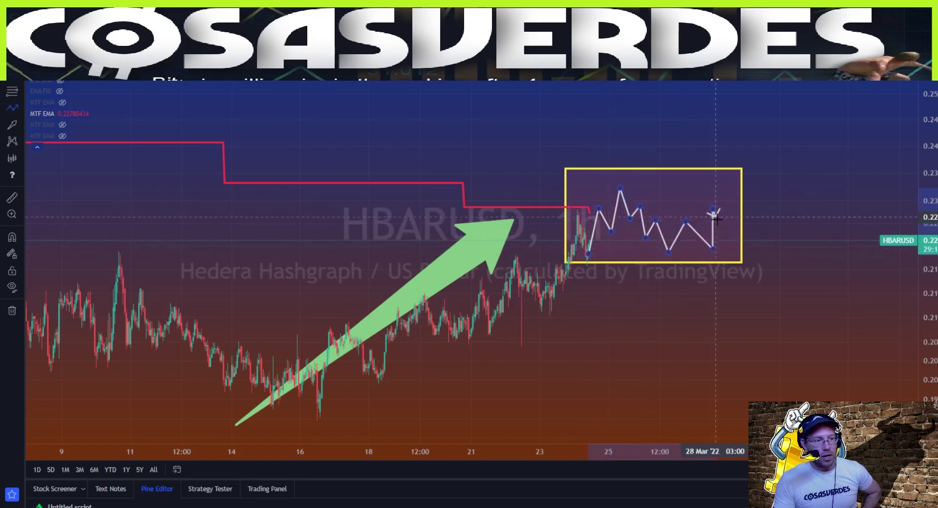
click(713, 209)
click(733, 237)
click(745, 159)
click(761, 210)
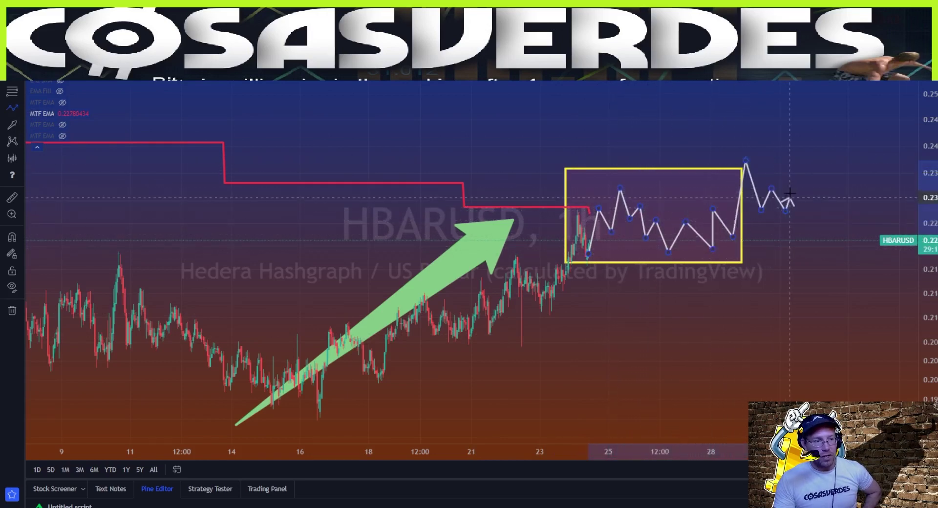
double_click(837, 52)
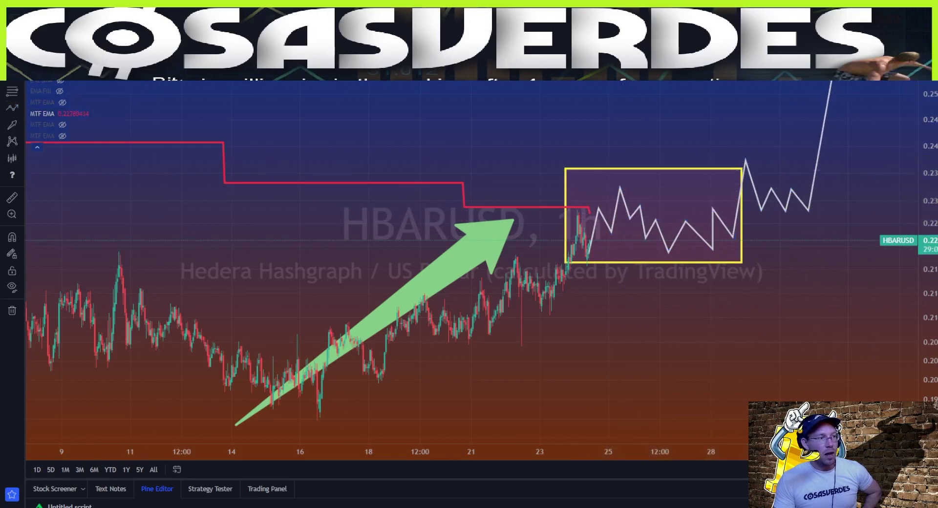
- Brush a nearly horizontal line continuing the MTF EMA through the yellow box and beyond, and color it red
drag(561, 207, 844, 212)
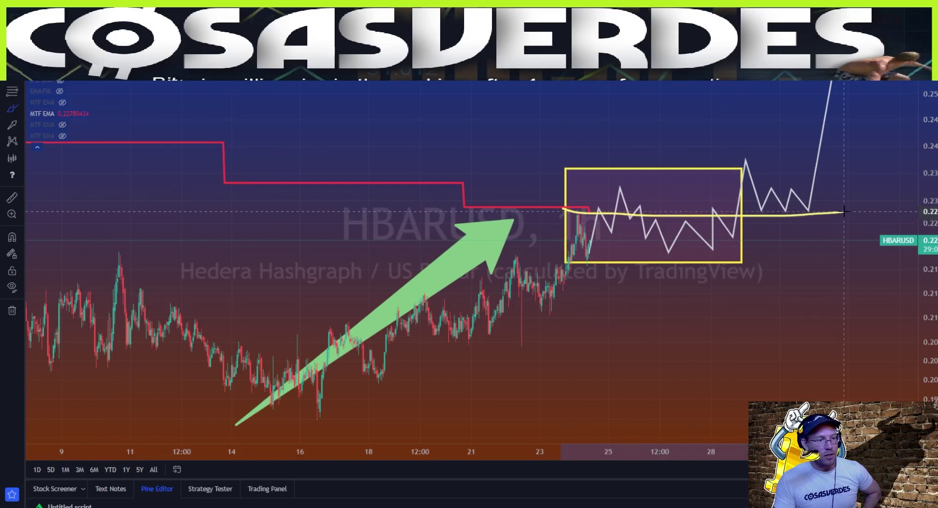
click(323, 58)
click(336, 88)
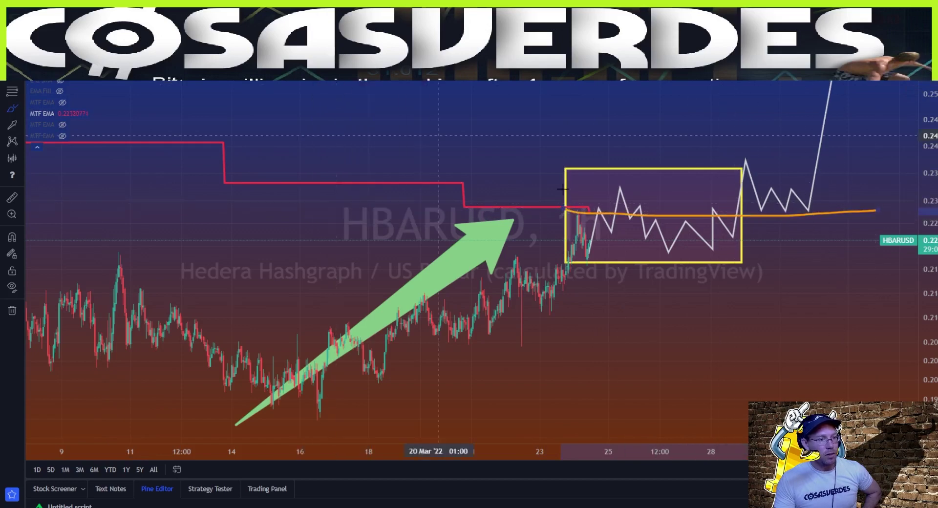
click(337, 73)
click(322, 101)
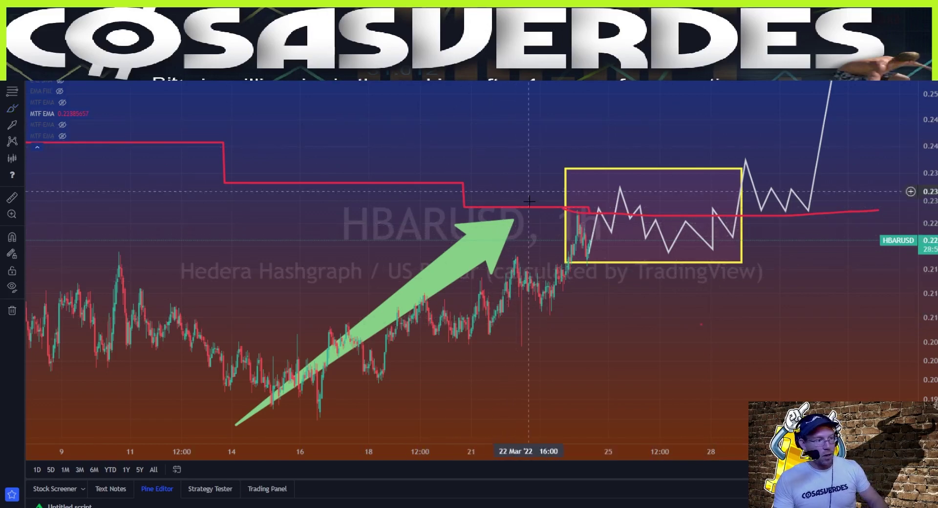
- Delete the green arrow and the white projected price path
mouse_move(509, 223)
mouse_down()
mouse_move(520, 215)
mouse_move(575, 236)
mouse_move(611, 191)
mouse_move(644, 246)
mouse_move(671, 217)
mouse_move(712, 233)
mouse_move(733, 210)
mouse_move(749, 160)
mouse_move(801, 204)
mouse_move(855, 80)
mouse_move(511, 228)
mouse_up()
key(Escape)
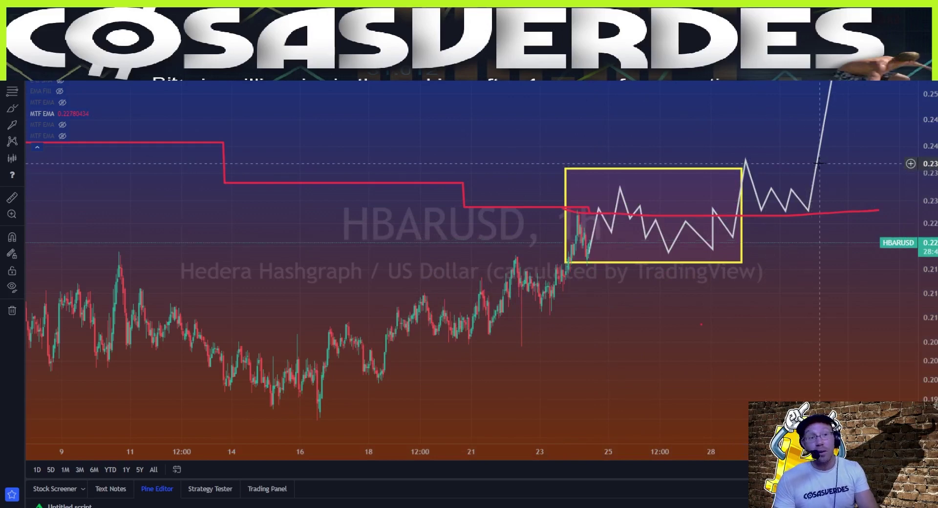
key(Escape)
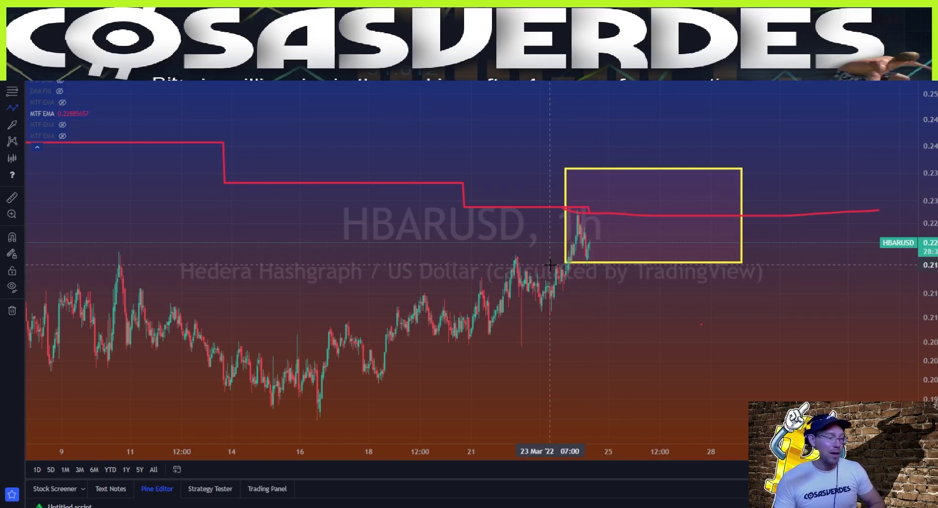
- Draw a white path rising from the yellow box's lower edge to about 0.25, falling back twice to the red line, and rallying again
click(577, 266)
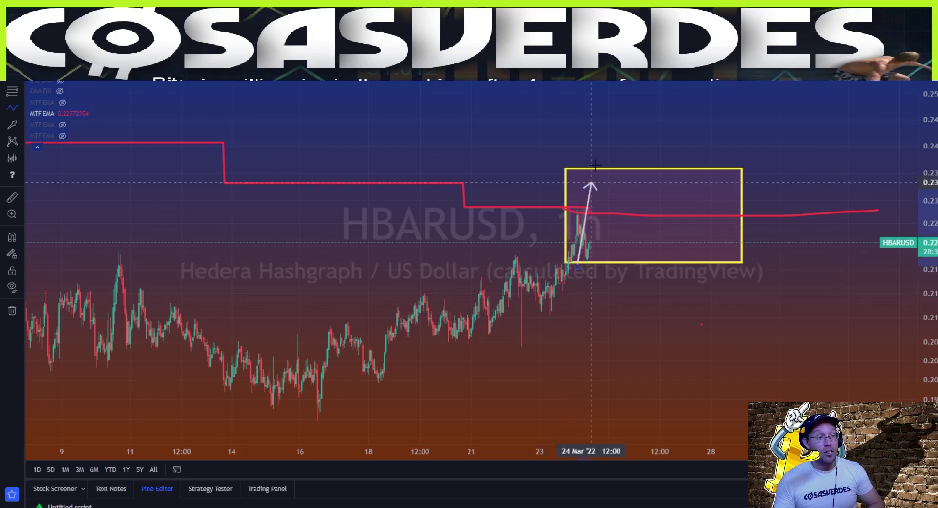
click(608, 105)
click(622, 166)
click(634, 91)
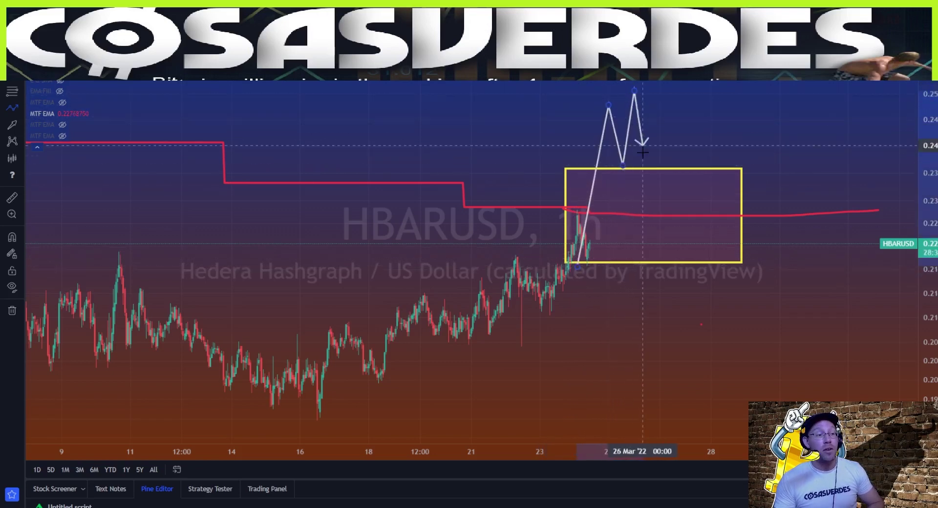
click(643, 162)
click(654, 142)
click(669, 216)
click(698, 170)
click(709, 222)
click(718, 161)
click(734, 166)
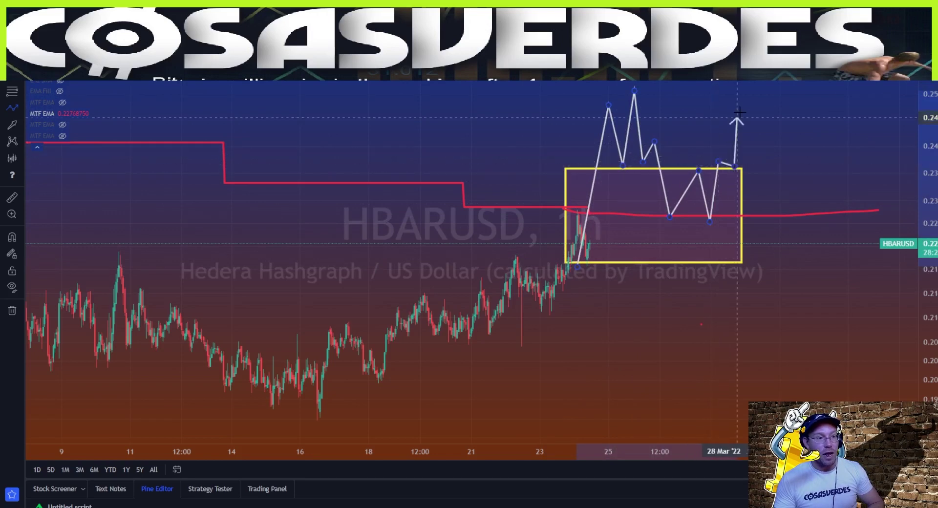
click(785, 126)
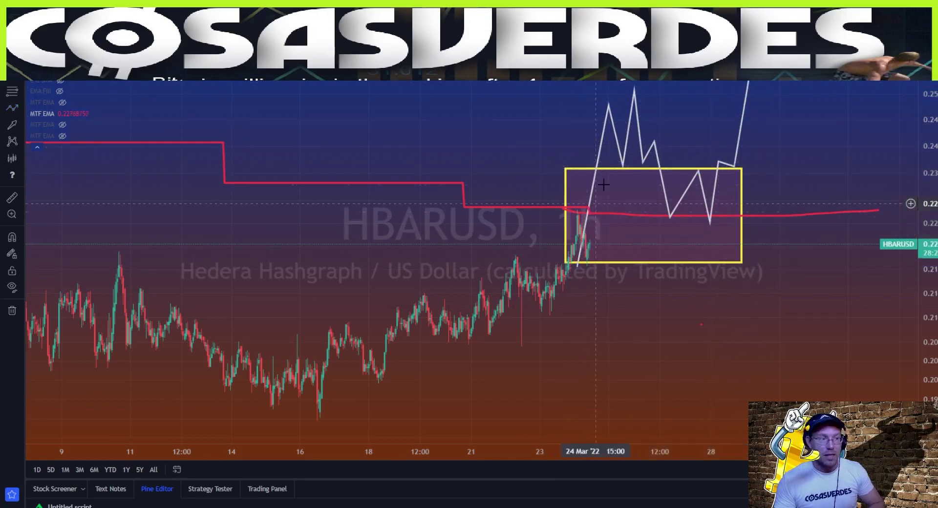
- Replace the white path with one rising to near the yellow box's upper edge, bouncing three times off the red line, and rallying out above
click(668, 214)
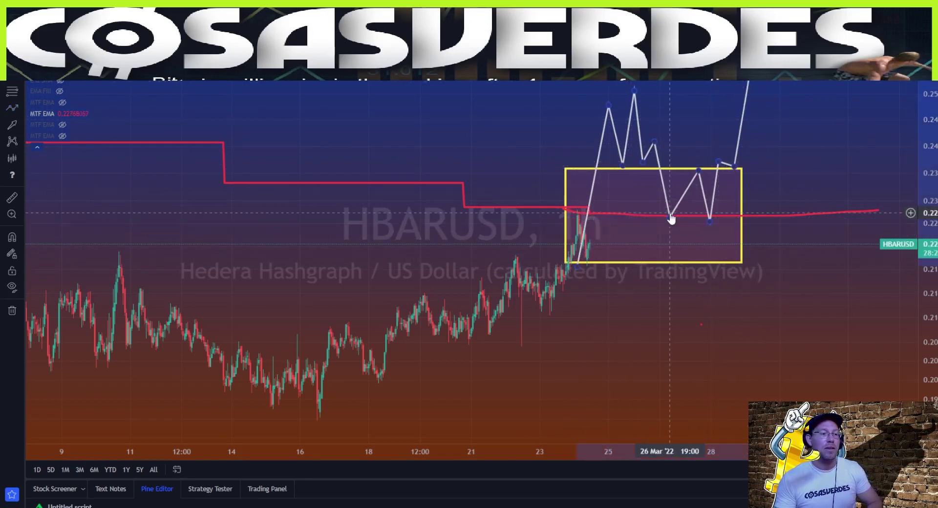
key(Delete)
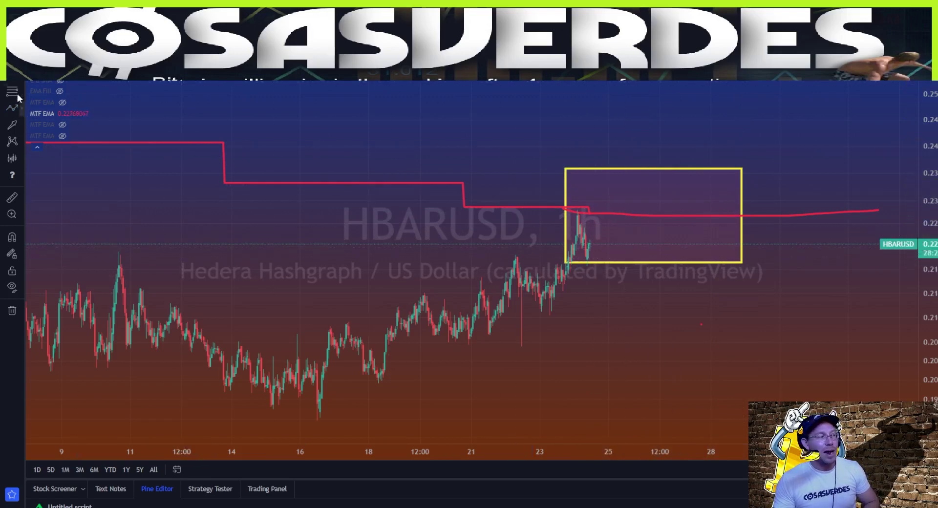
click(575, 257)
click(596, 166)
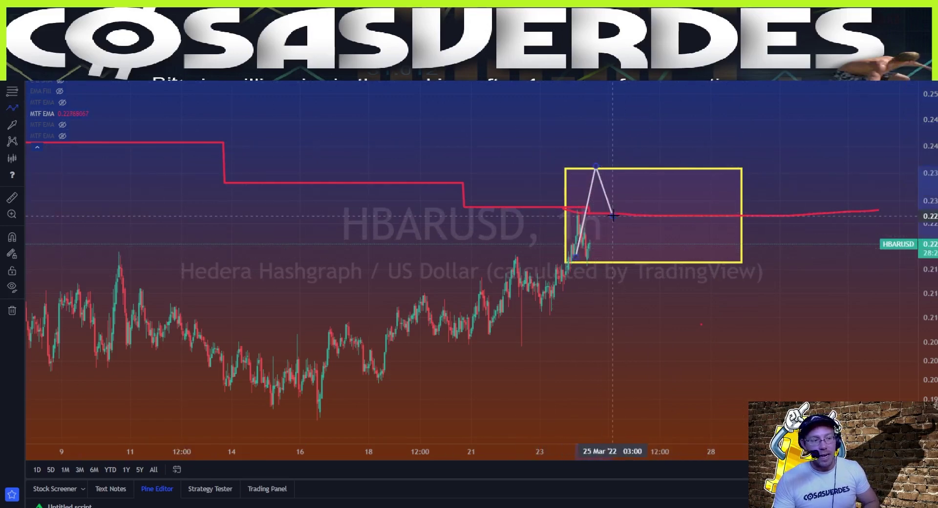
click(613, 215)
click(624, 188)
click(656, 200)
click(670, 216)
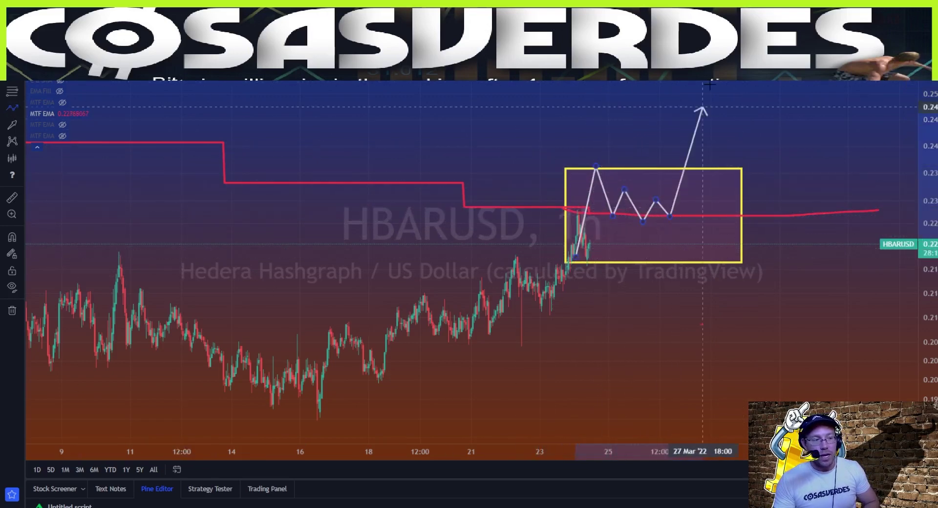
double_click(714, 76)
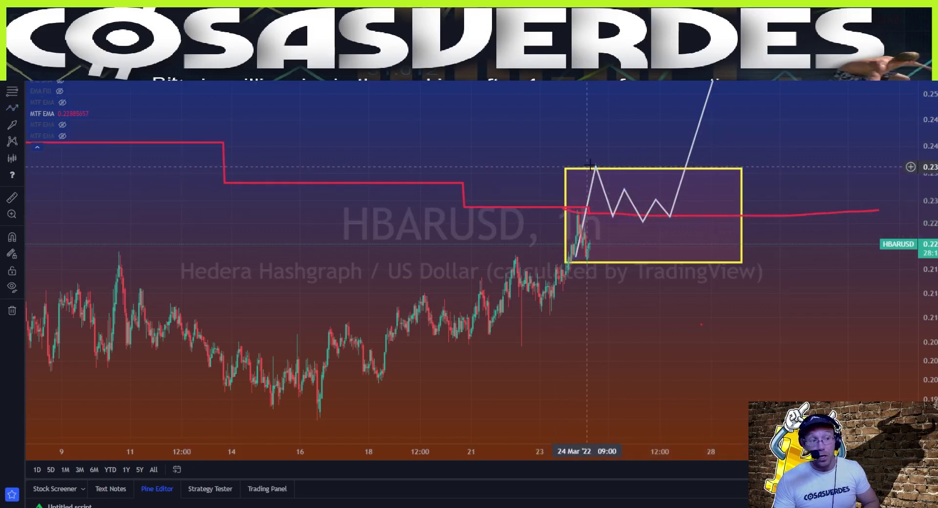
drag(596, 167, 596, 177)
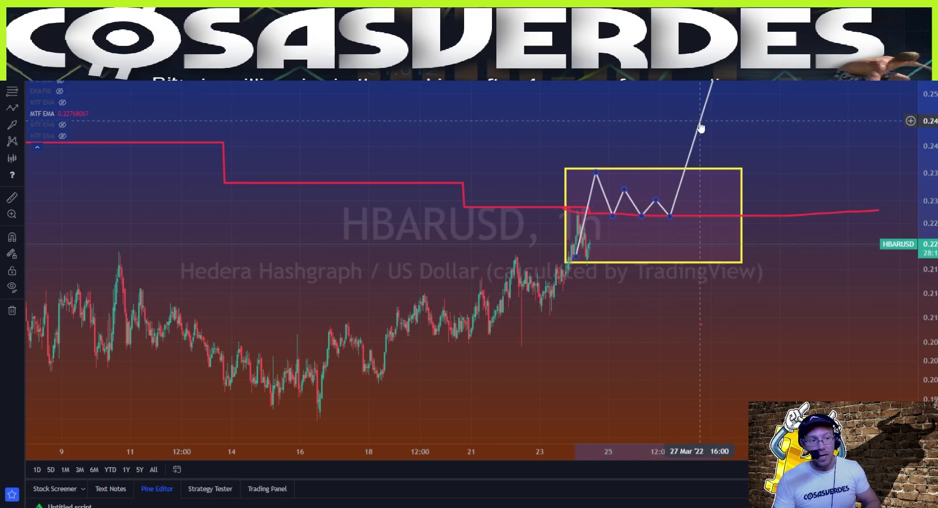
- Delete the white price path and zoom the chart out to show February and March with the upper yellow resistance band
key(Delete)
drag(645, 308, 684, 293)
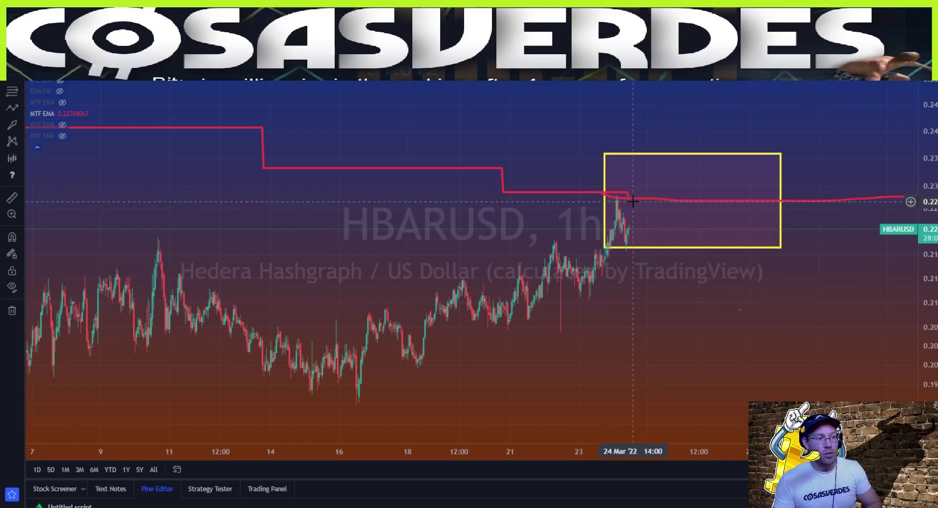
scroll(635, 193, down, 5)
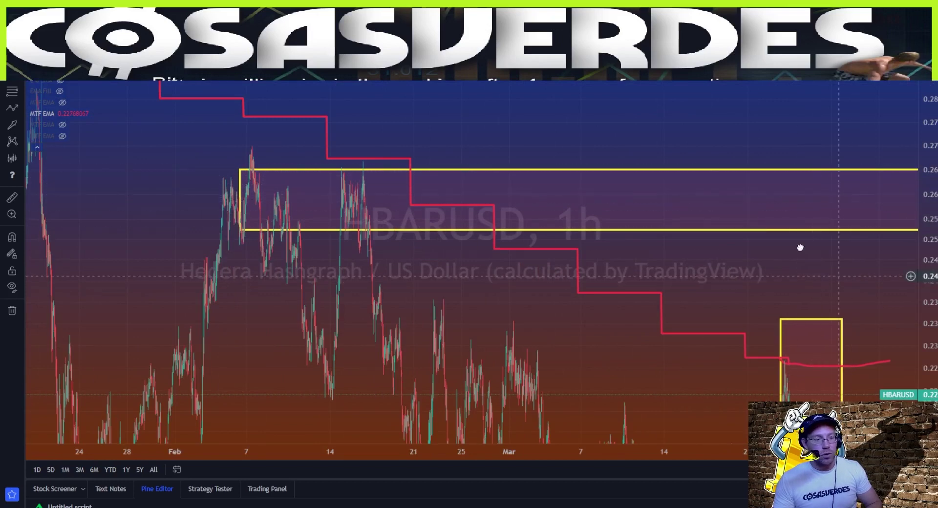
drag(800, 248, 683, 264)
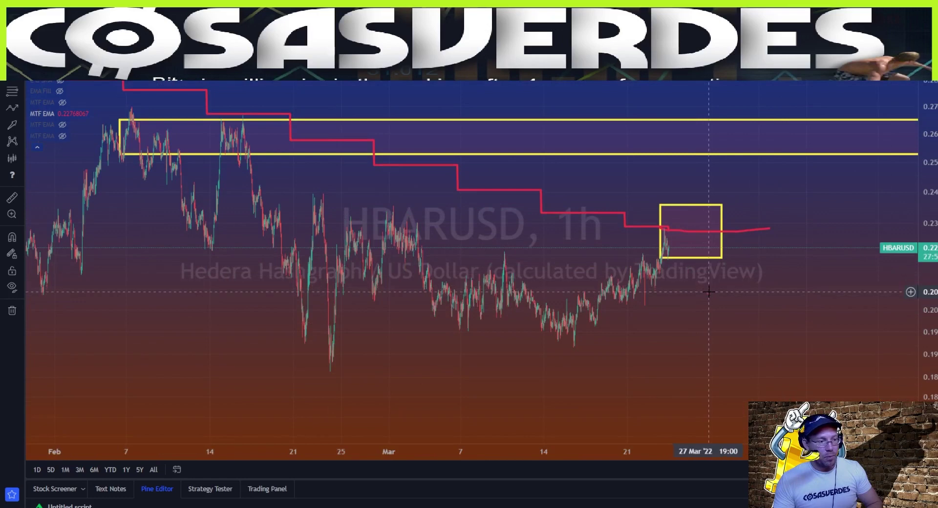
drag(720, 348, 735, 345)
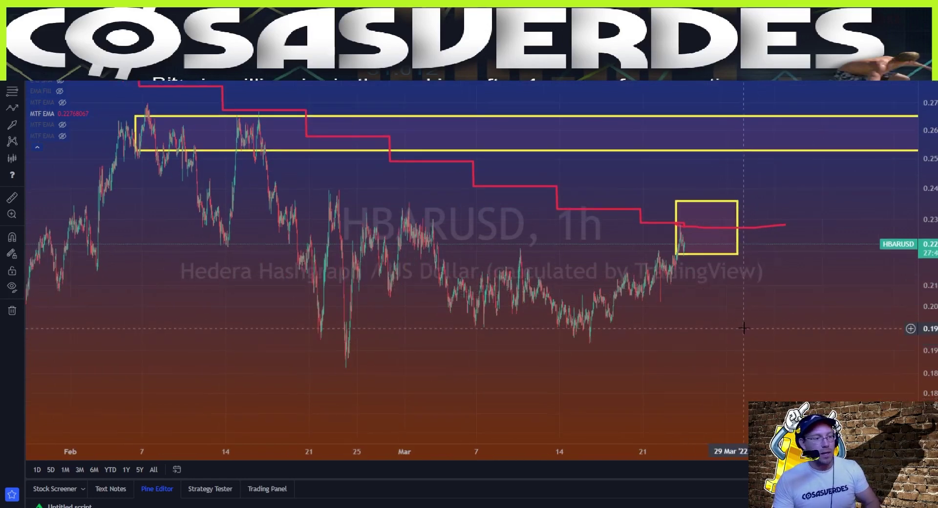